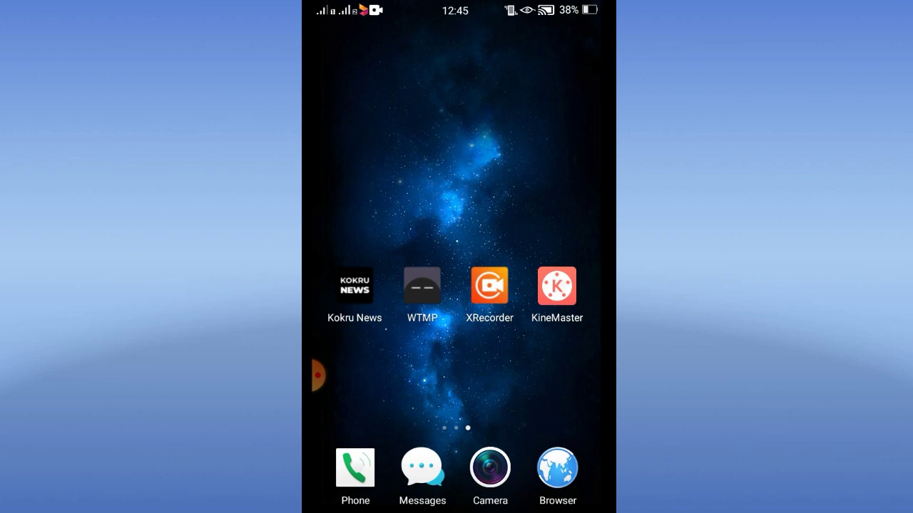
Open WTMP and toggle protection off and back on so monitoring is active
{"action": "left_click", "coordinate": [422, 286]}
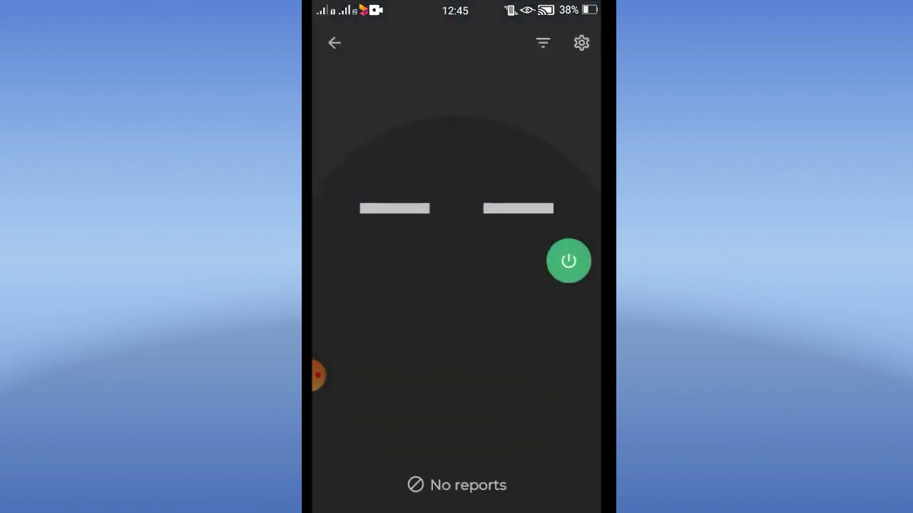
{"action": "left_click", "coordinate": [569, 261]}
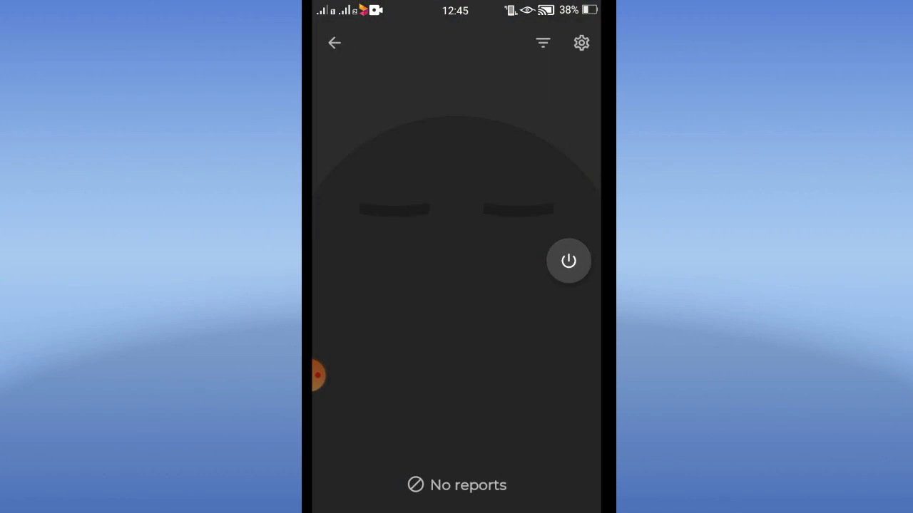
{"action": "left_click", "coordinate": [568, 261]}
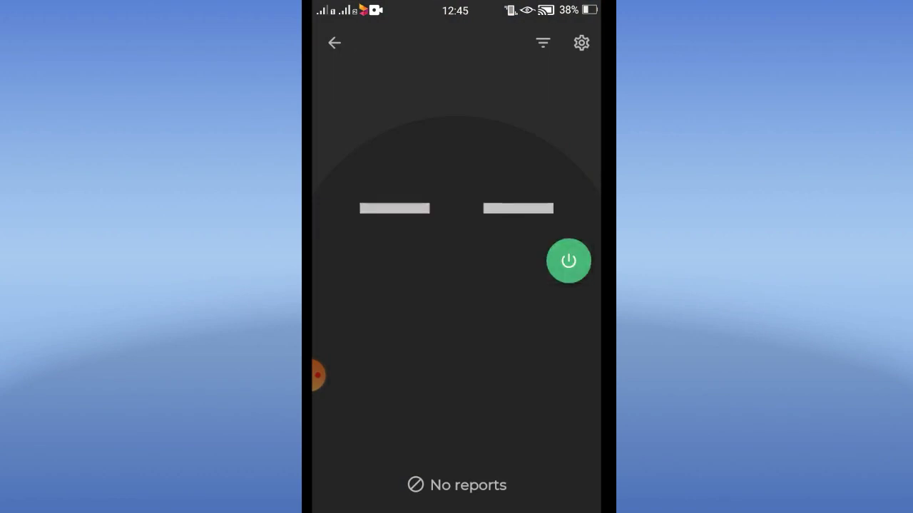
Lock the phone to show WTMP's 'Protection enabled' notice, then unlock to WTMP's home page
{"action": "key", "text": "Home"}
{"action": "left_click_drag", "start_coordinate": [356, 286], "coordinate": [557, 286]}
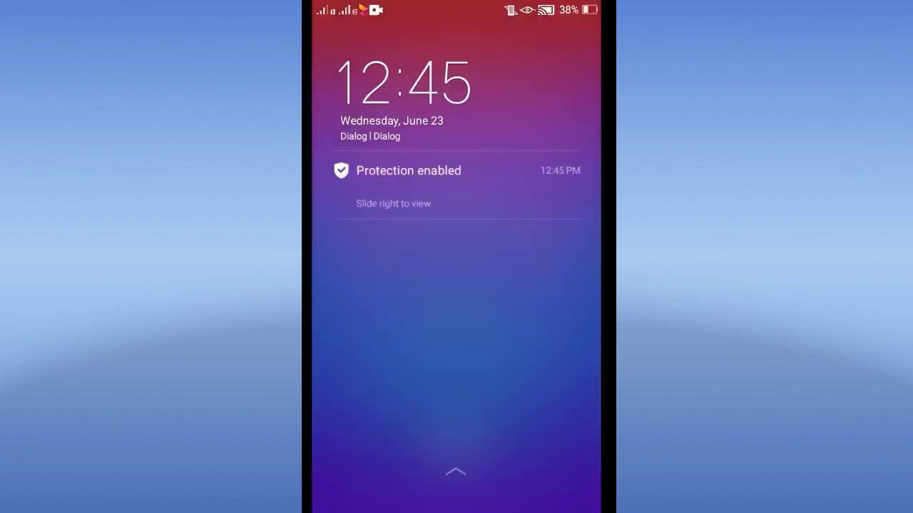
{"action": "left_click_drag", "start_coordinate": [556, 285], "coordinate": [356, 285]}
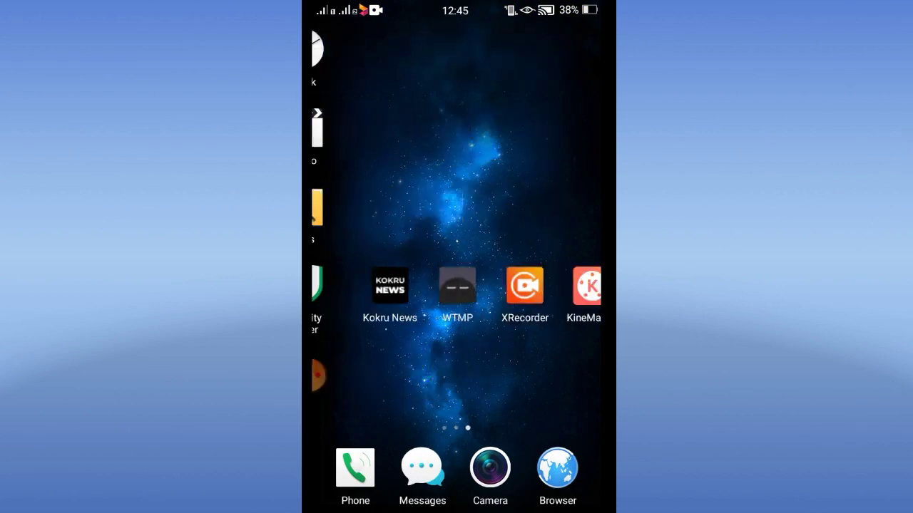
Permanently delete the 'Device unlocked' report, close WTMP, and pull down the notification shade
{"action": "left_click", "coordinate": [422, 285]}
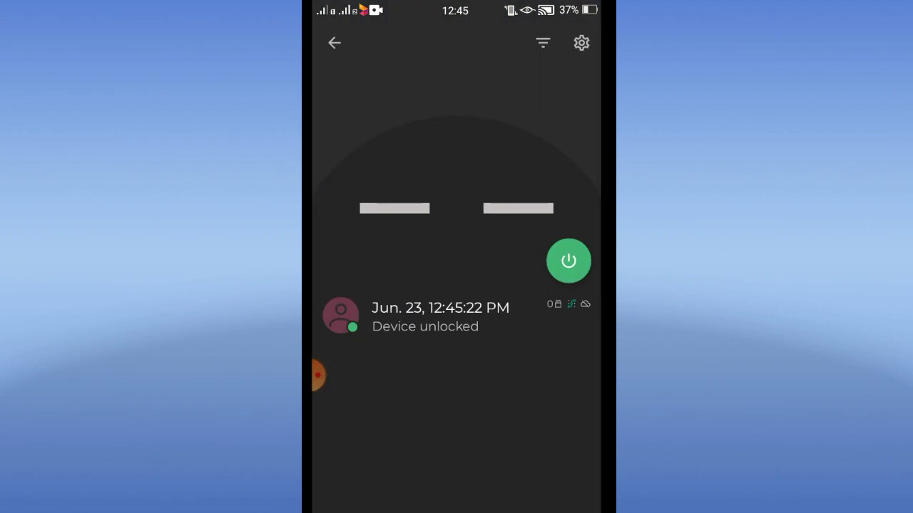
{"action": "left_click", "coordinate": [428, 317]}
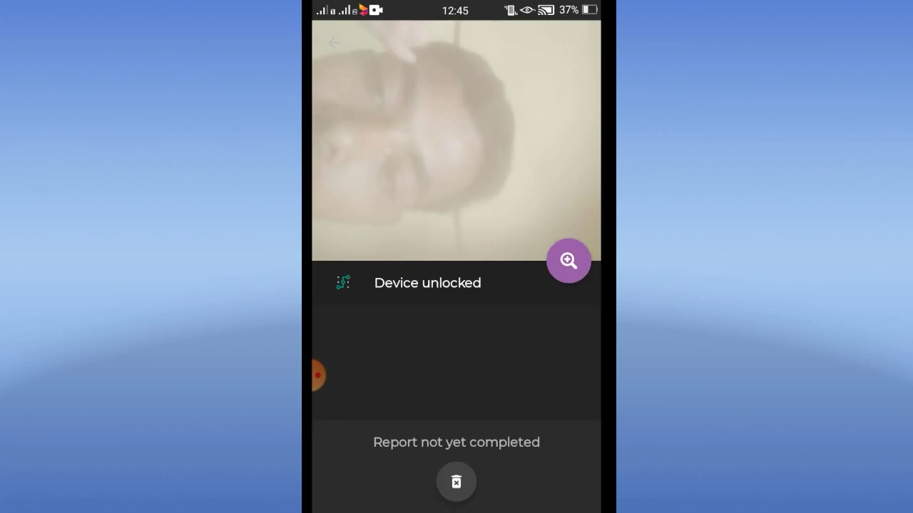
{"action": "left_click", "coordinate": [455, 482]}
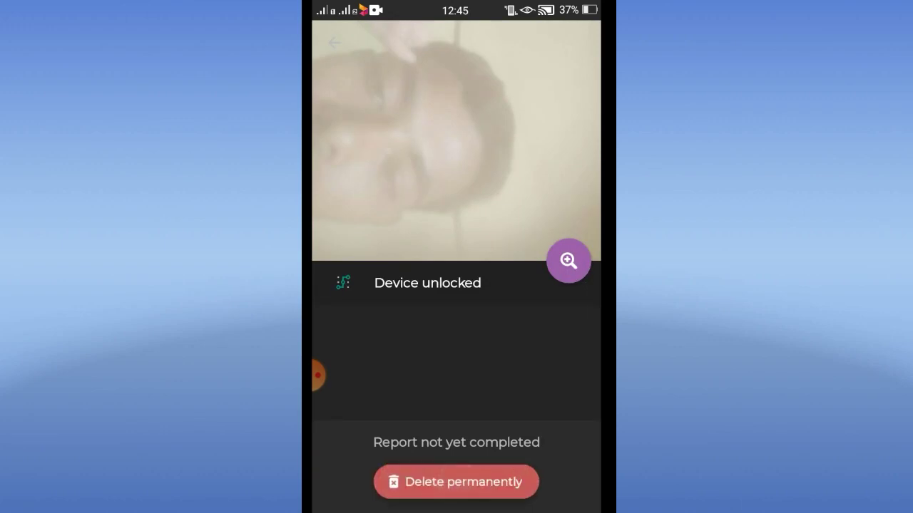
{"action": "left_click", "coordinate": [456, 482]}
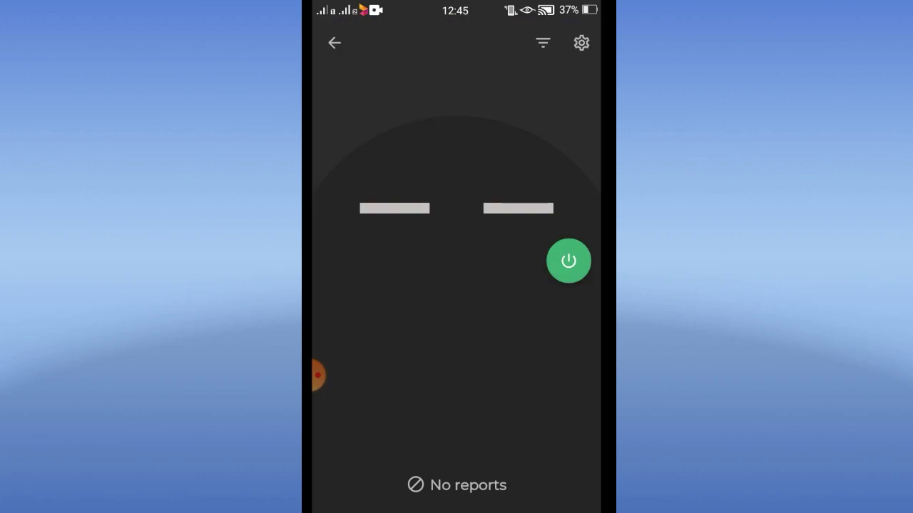
{"action": "key", "text": "Escape"}
{"action": "left_click_drag", "start_coordinate": [457, 7], "coordinate": [456, 285]}
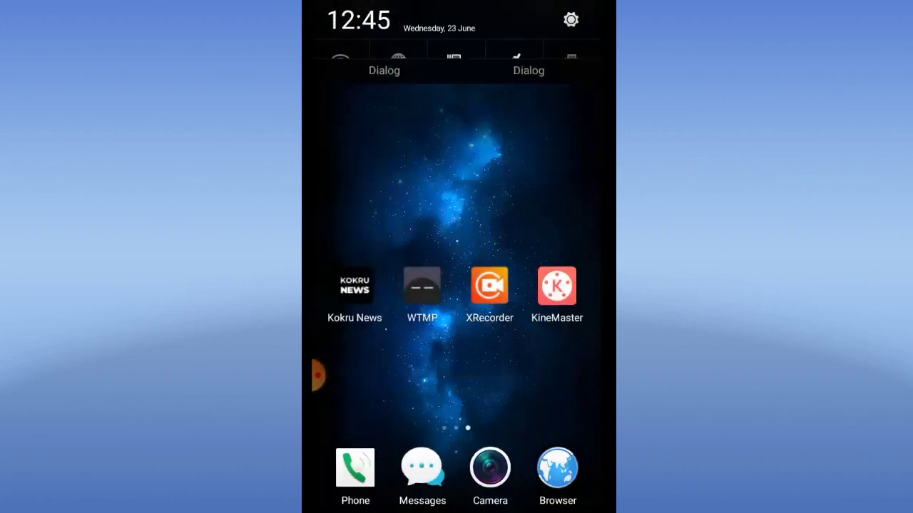